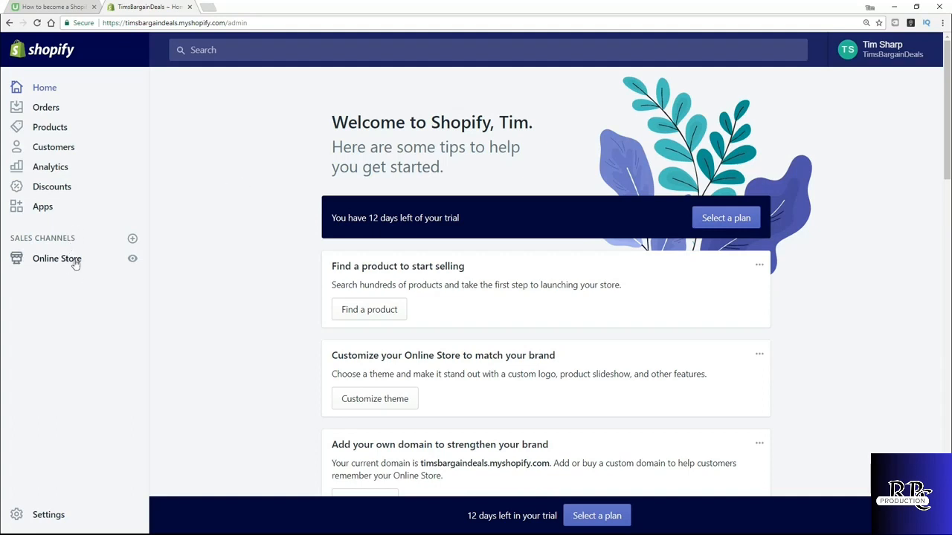
- Open the online store's storefront in a new tab and highlight the store name in its header
click(133, 259)
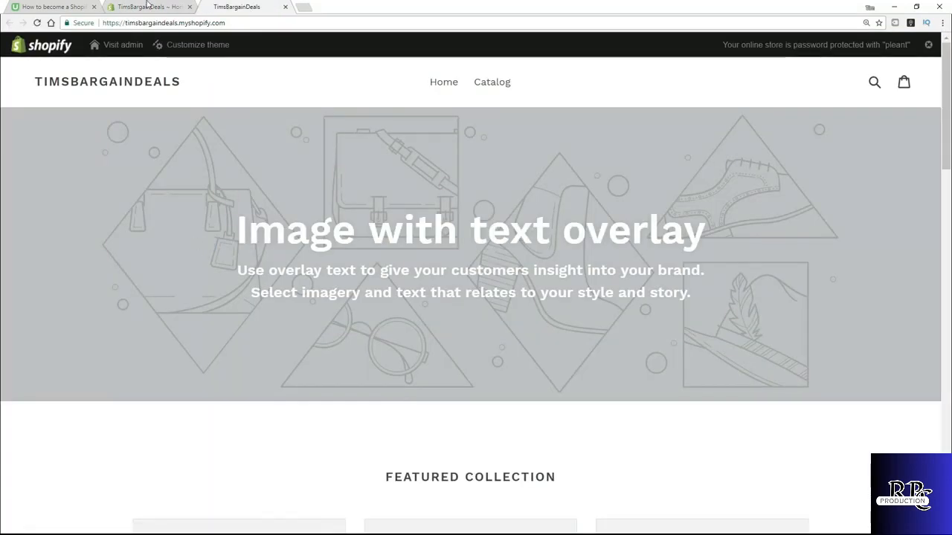
click(171, 23)
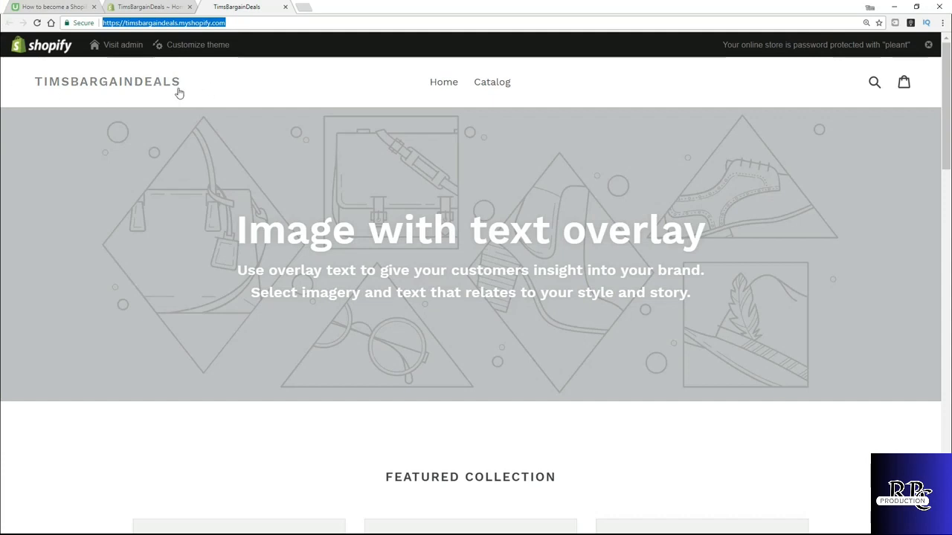
drag(188, 84, 38, 87)
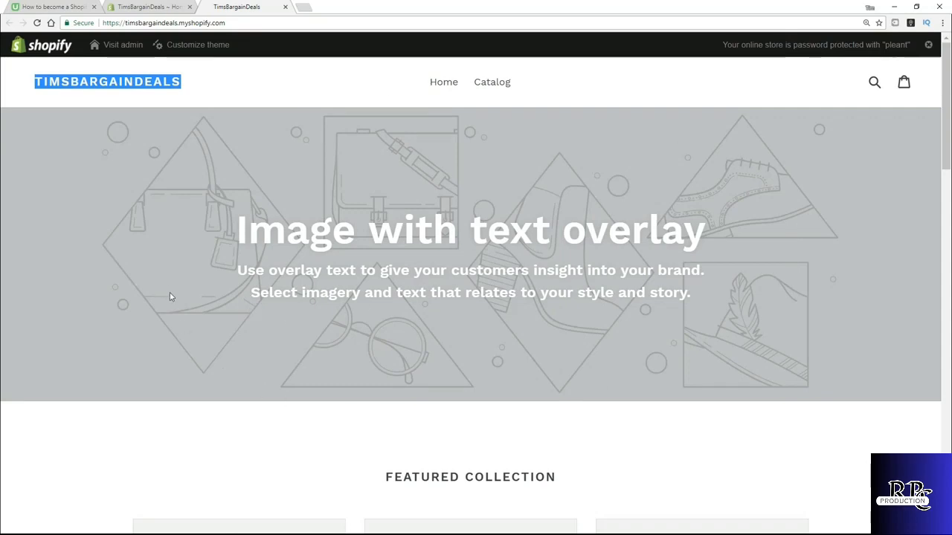
- Scroll through the storefront home page to examine its default sections
scroll(401, 274, down, 1)
scroll(283, 272, up, 1)
scroll(282, 271, down, 3)
scroll(283, 279, down, 1)
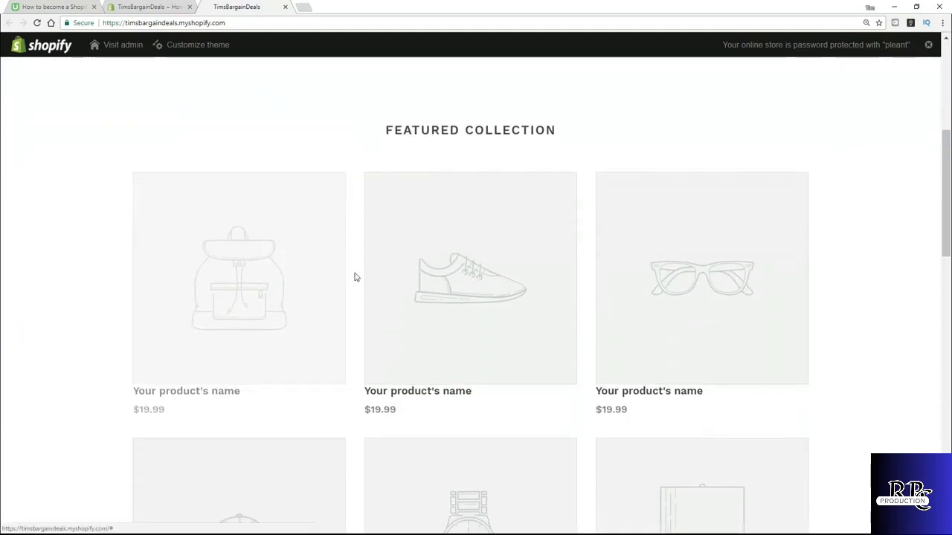
scroll(65, 316, down, 1)
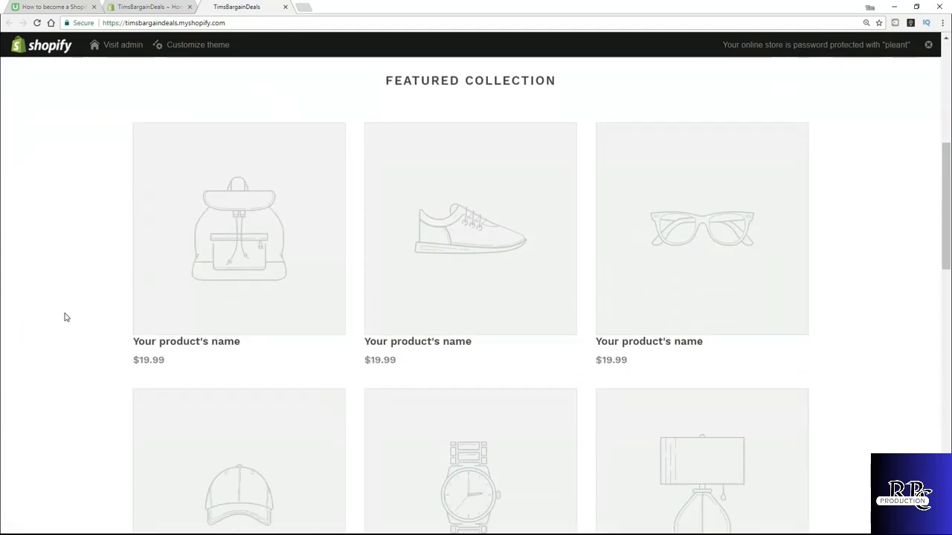
scroll(83, 377, down, 7)
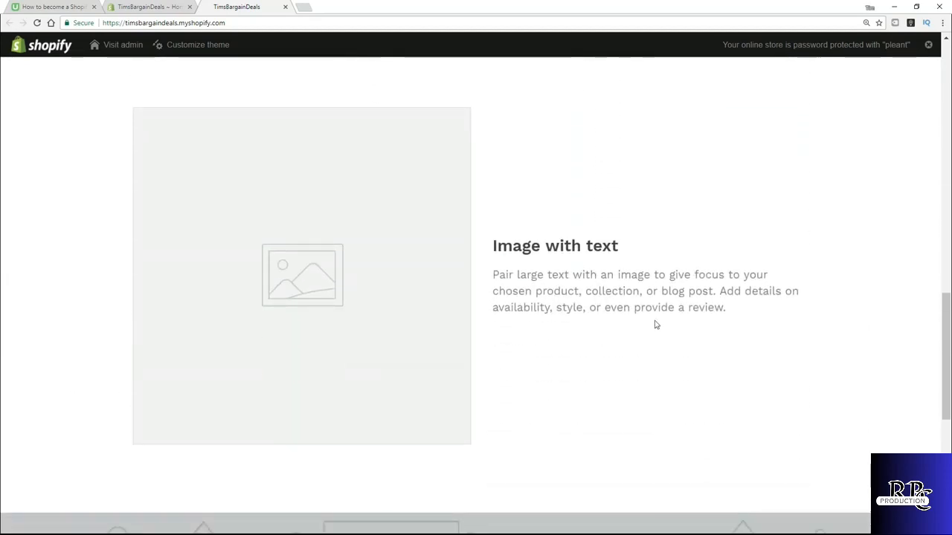
scroll(557, 318, down, 6)
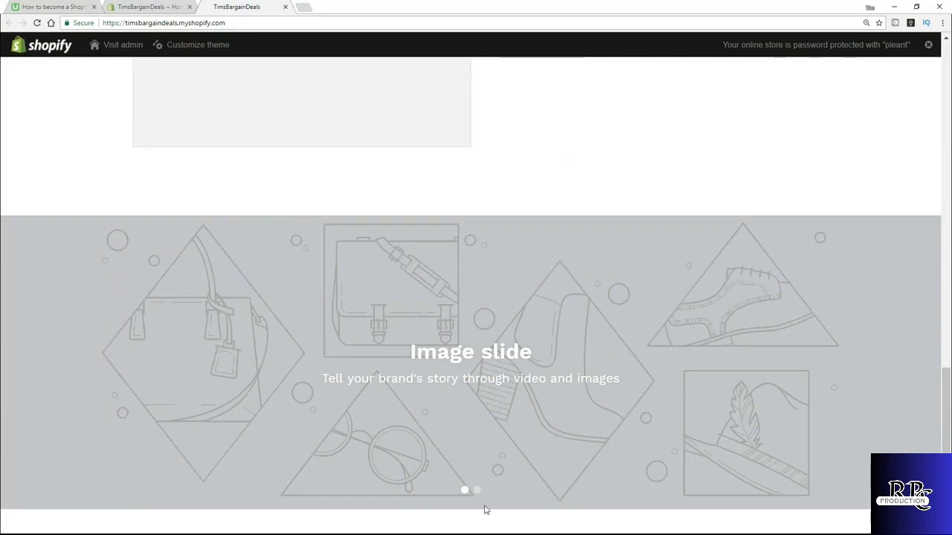
scroll(551, 485, up, 5)
scroll(565, 483, up, 9)
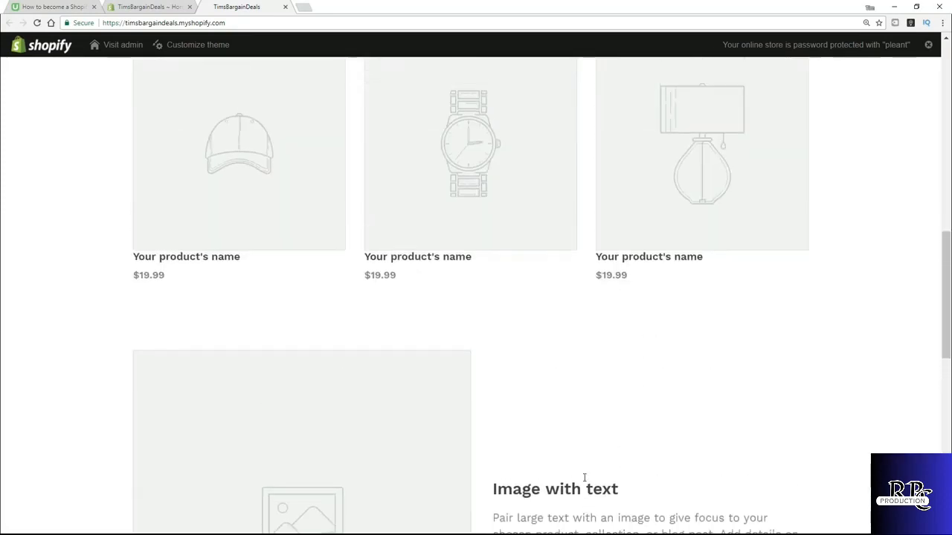
scroll(597, 479, up, 4)
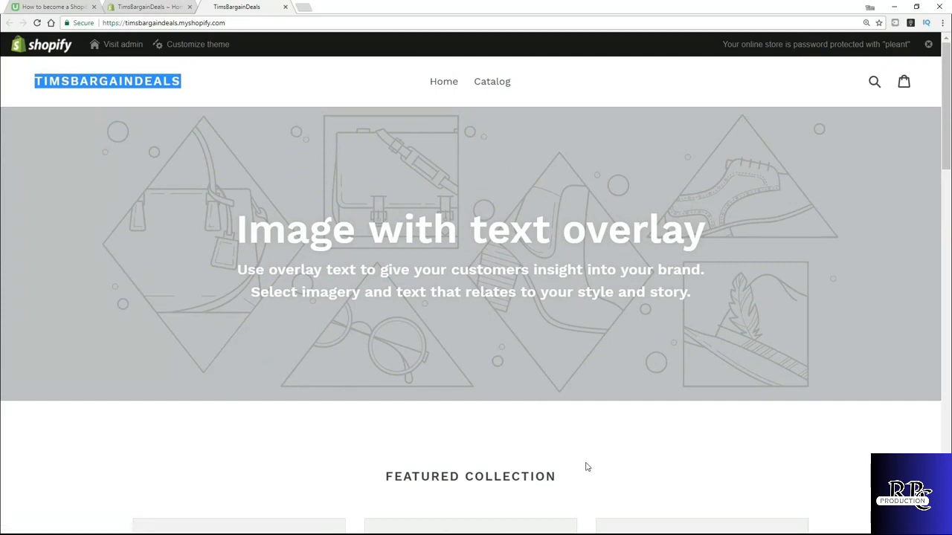
- Open the storefront catalog page and browse the placeholder products listed there
click(495, 85)
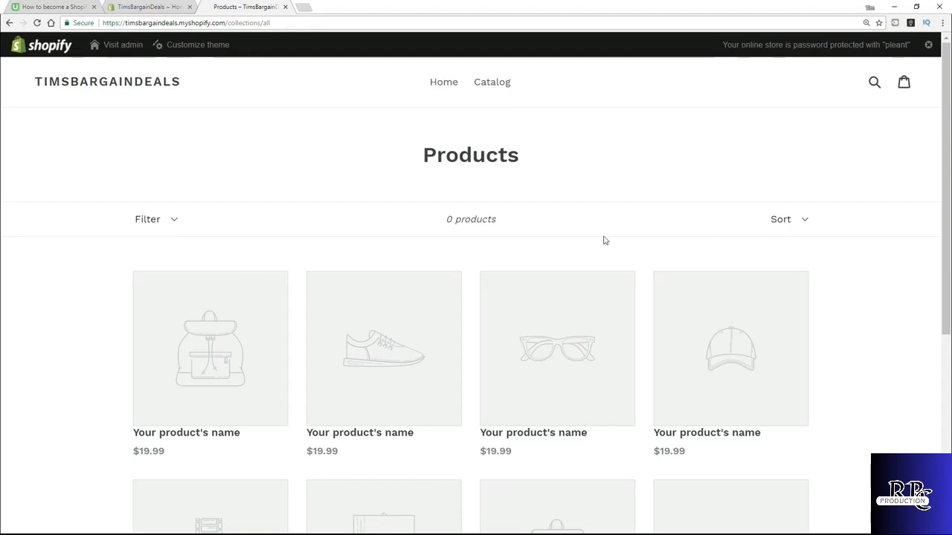
scroll(64, 304, down, 3)
scroll(64, 303, down, 2)
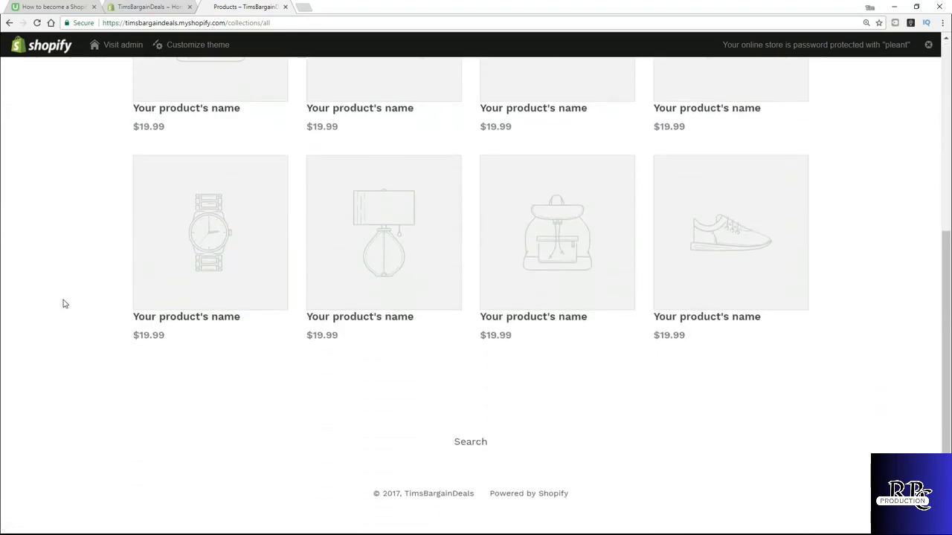
scroll(64, 304, up, 5)
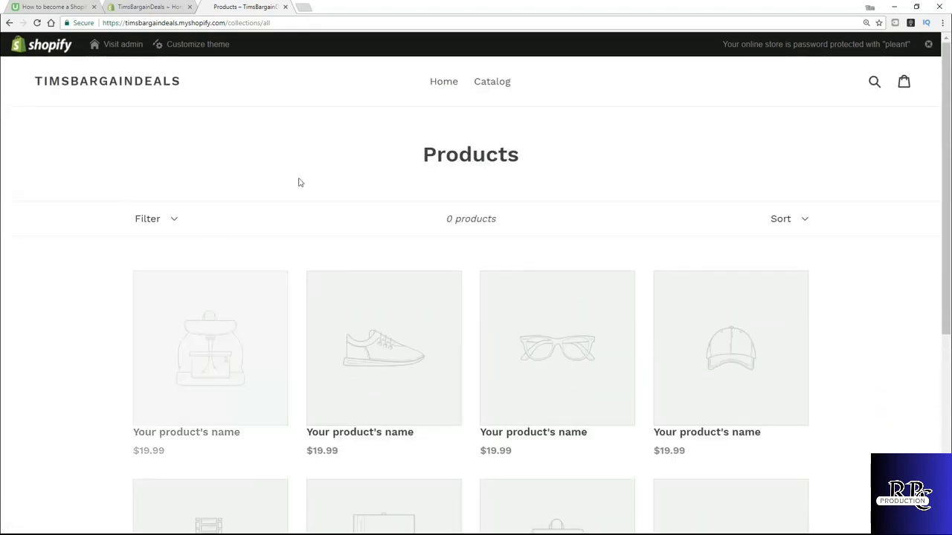
- Try the storefront search, view the shopping cart, then return to the storefront home page
click(874, 84)
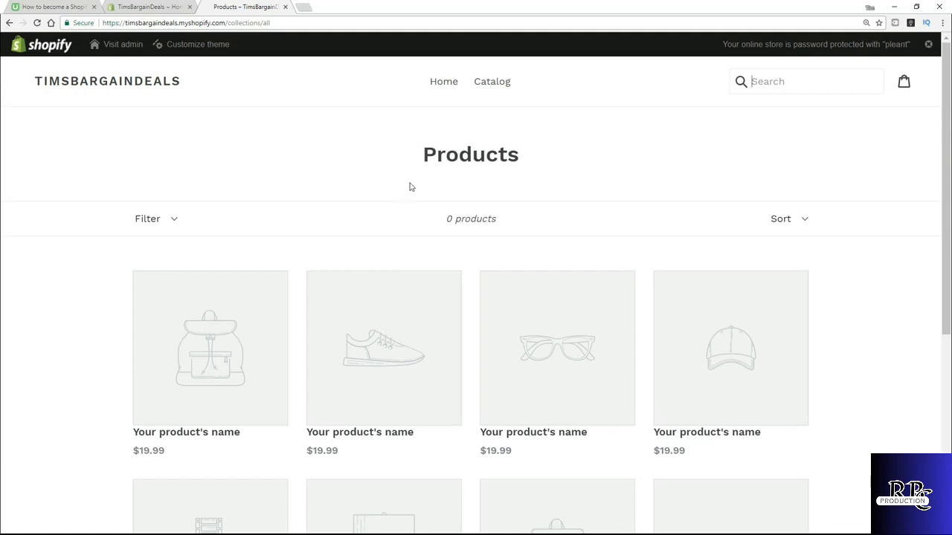
click(842, 159)
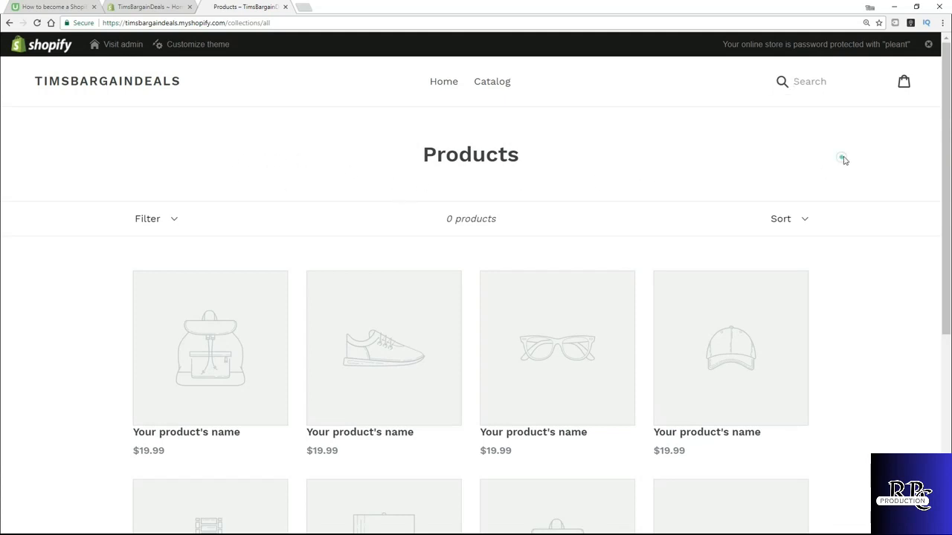
click(905, 84)
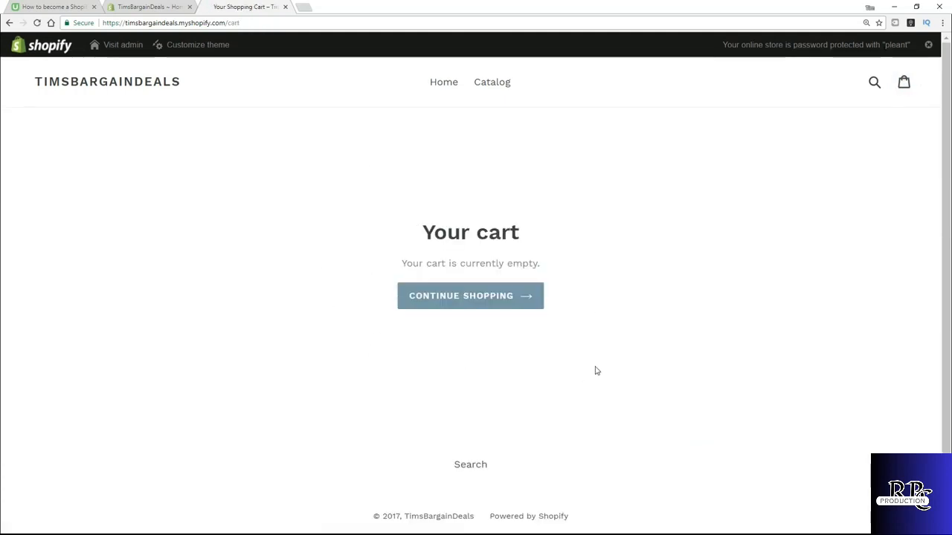
click(497, 310)
click(442, 84)
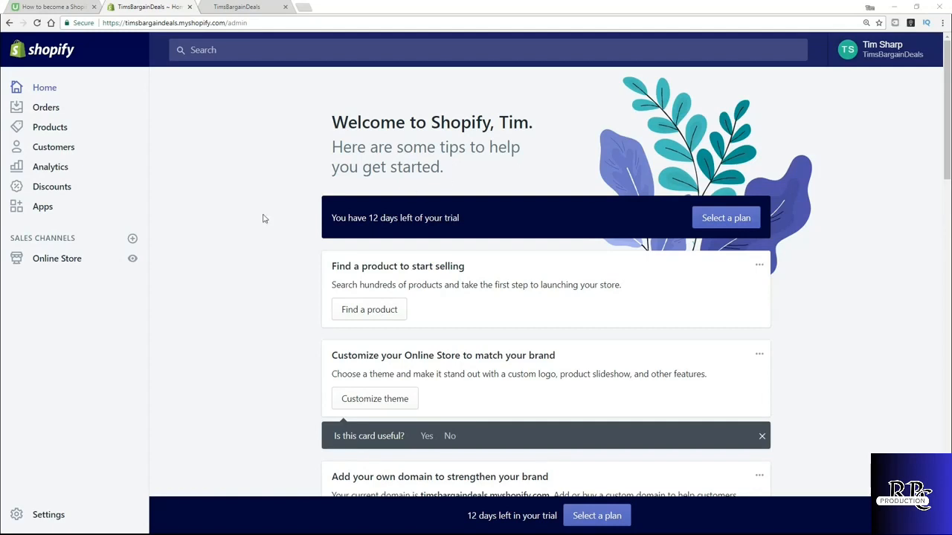
- Open the online store's preferences and set the homepage title to Tims Bargain Deals
click(64, 261)
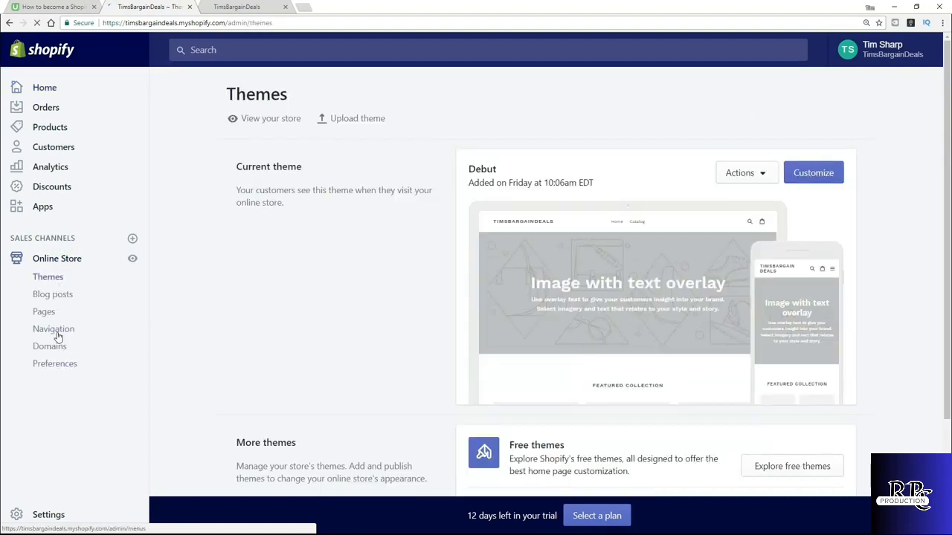
click(64, 369)
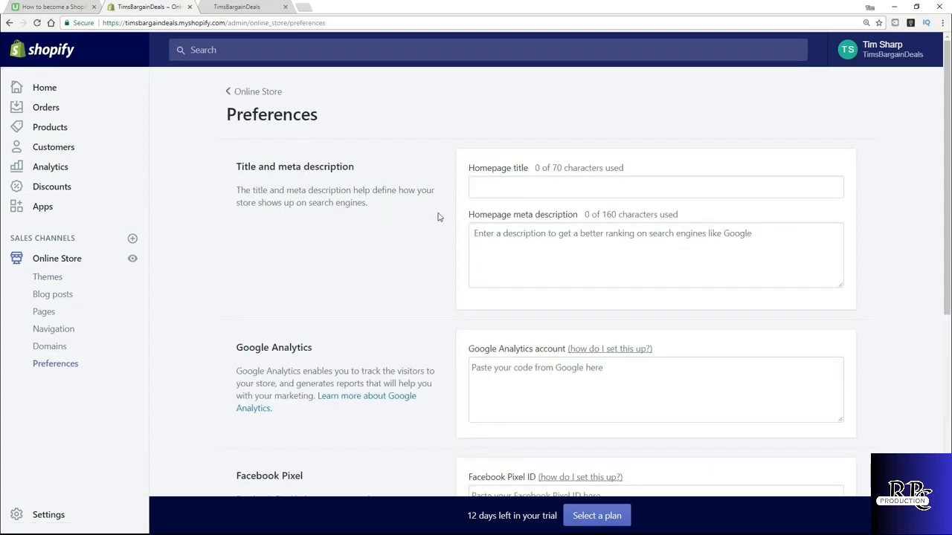
click(508, 187)
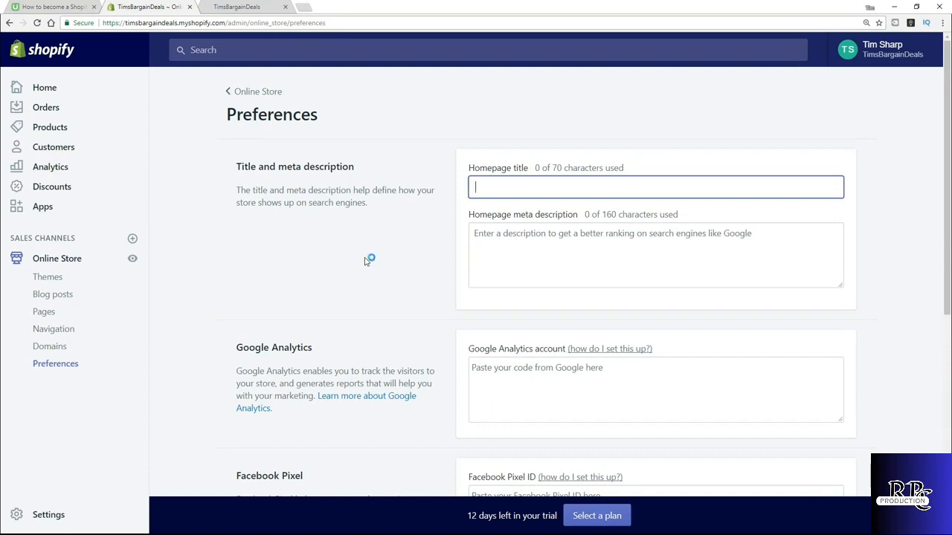
text(Tim)
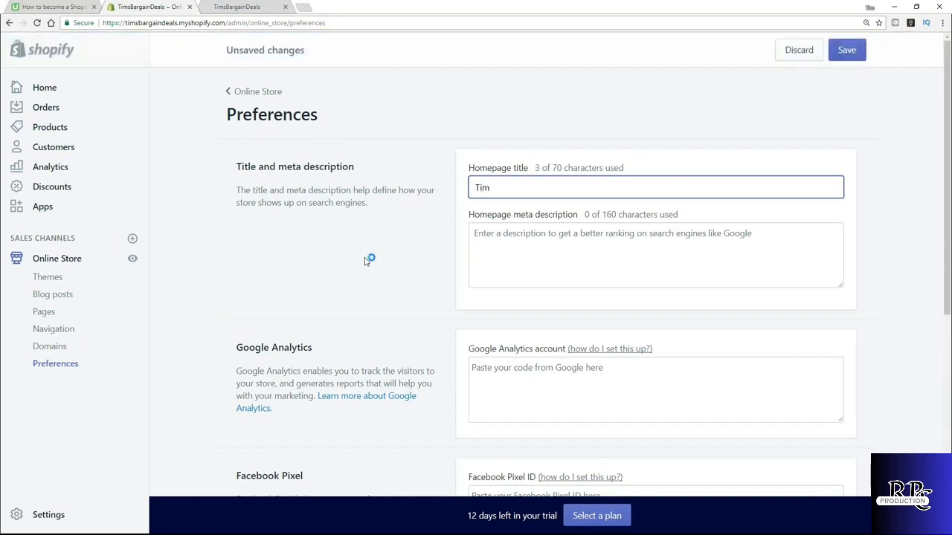
text(s Bargain )
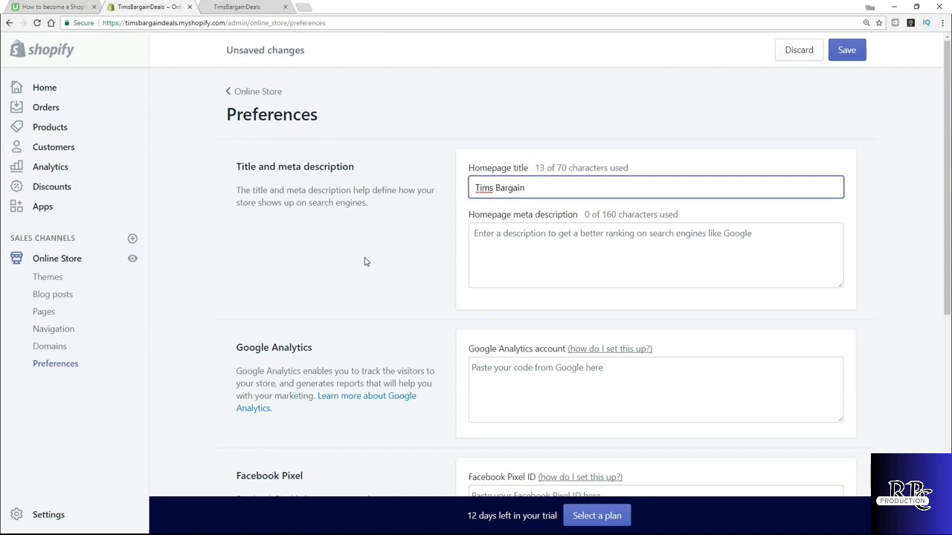
text(Deals)
key(Tab)
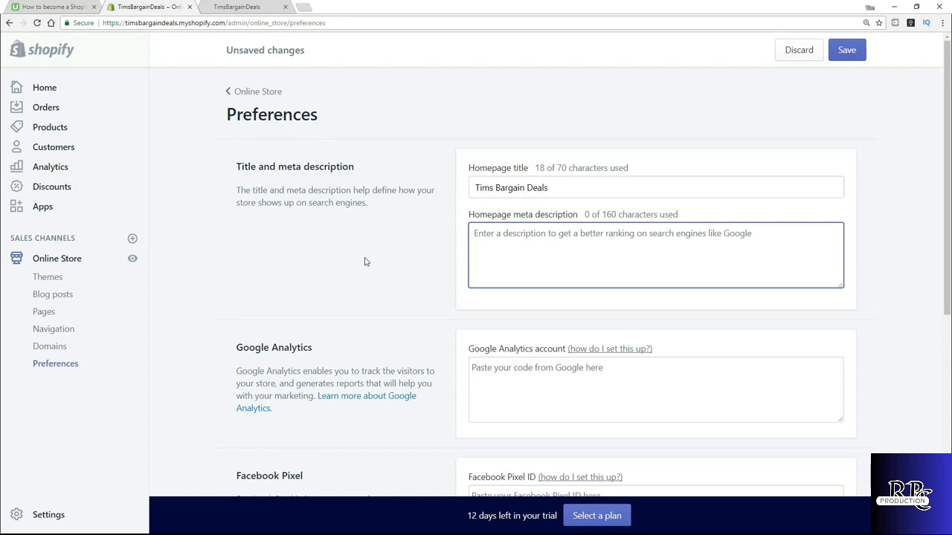
- Set the homepage meta description to "Get the best daily deals in town !"
text(Get th)
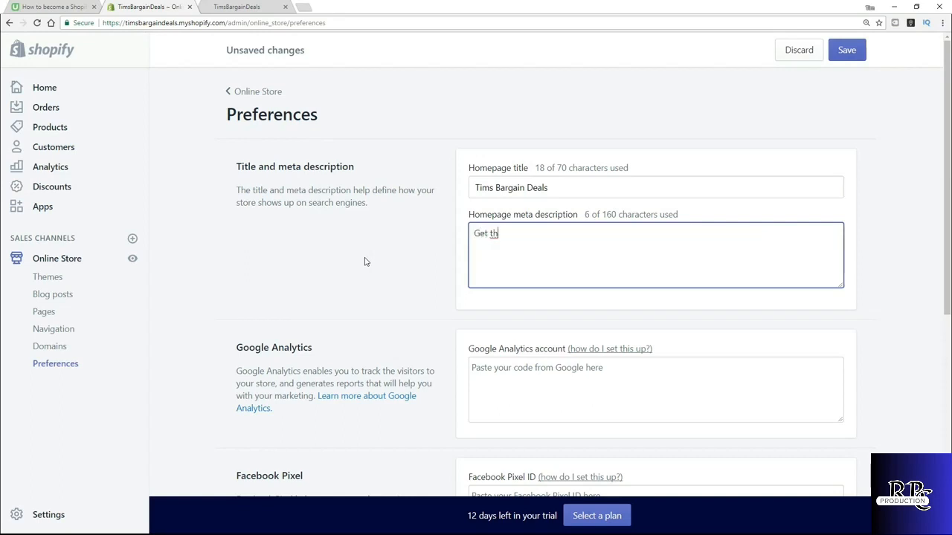
text(e best dailt)
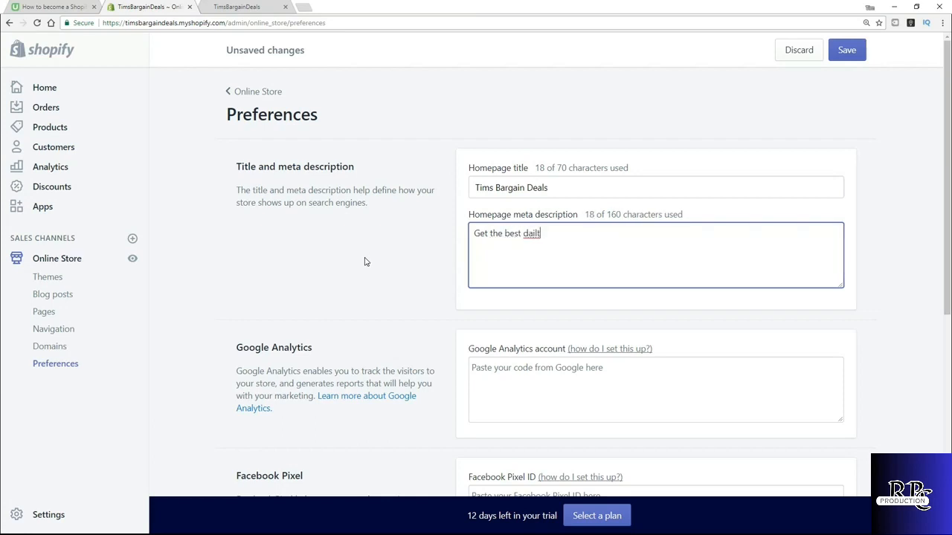
key(BackSpace)
text(y deals in town !)
- Review the remaining preference sections and save the preference changes
scroll(330, 294, down, 2)
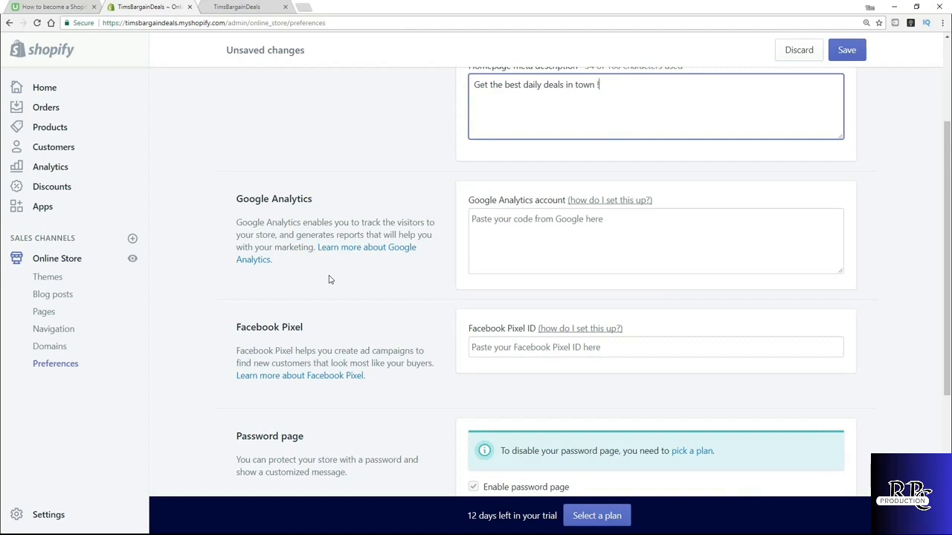
scroll(331, 280, down, 2)
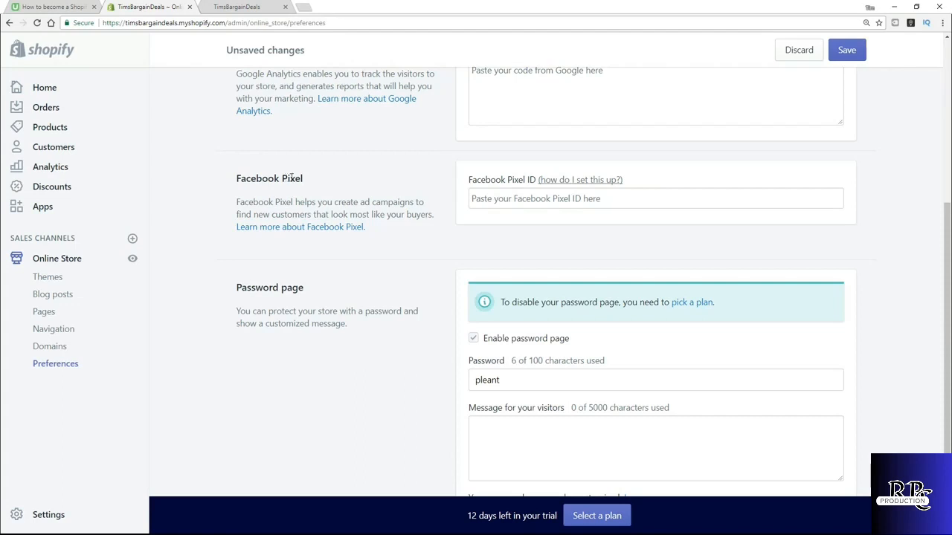
scroll(383, 241, down, 2)
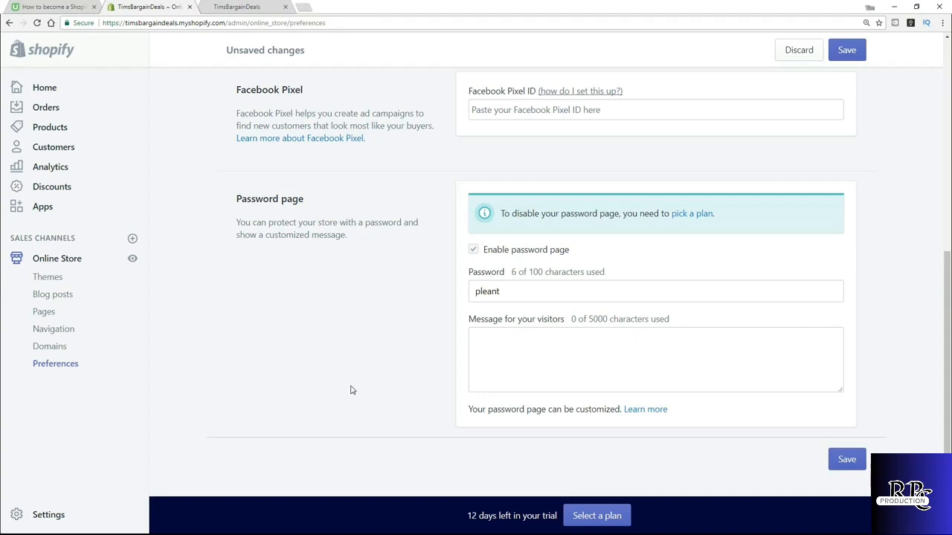
click(849, 465)
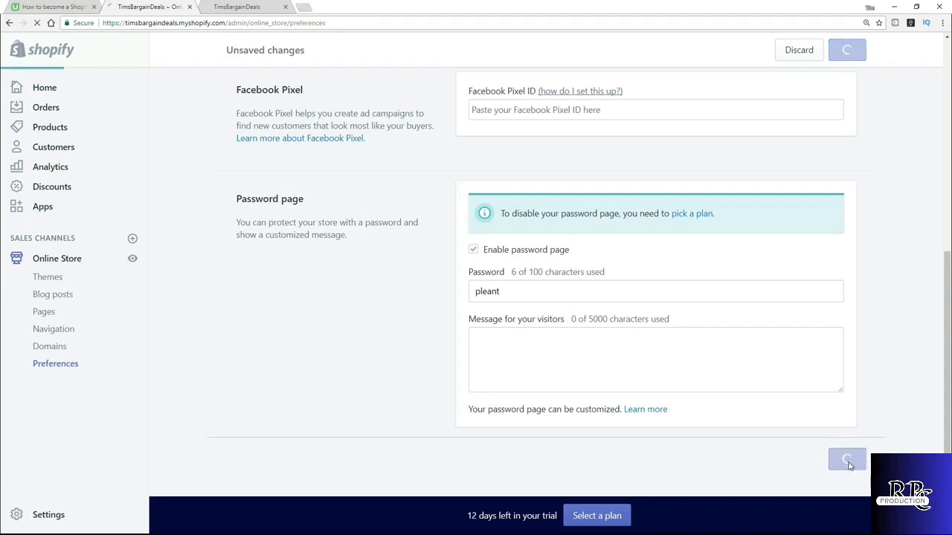